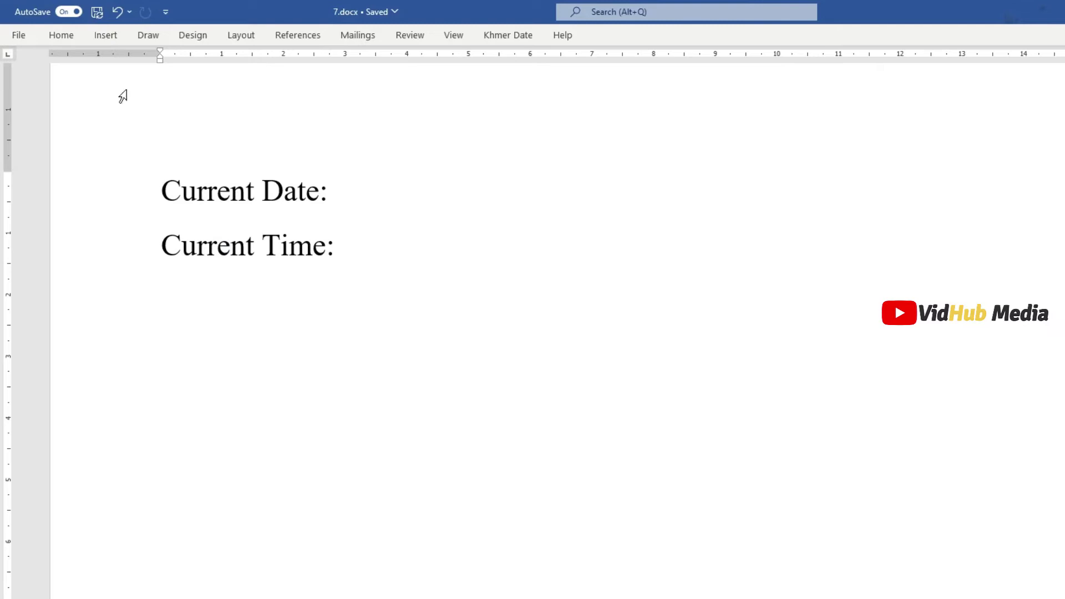
Step: Insert an auto-updating long weekday date field reading Thursday, July 28, 2022
click(106, 35)
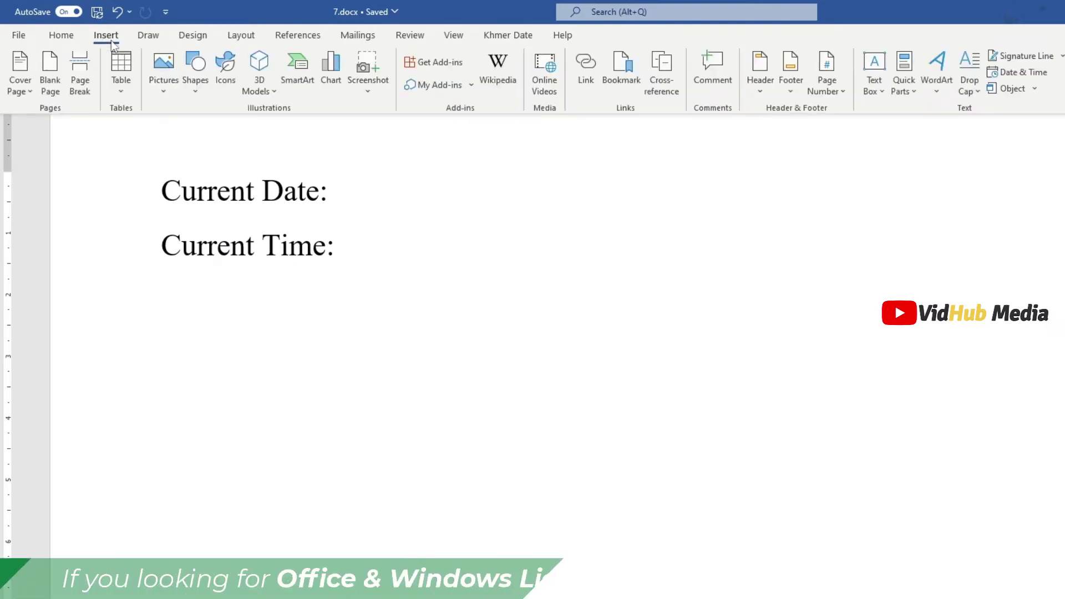
click(1022, 73)
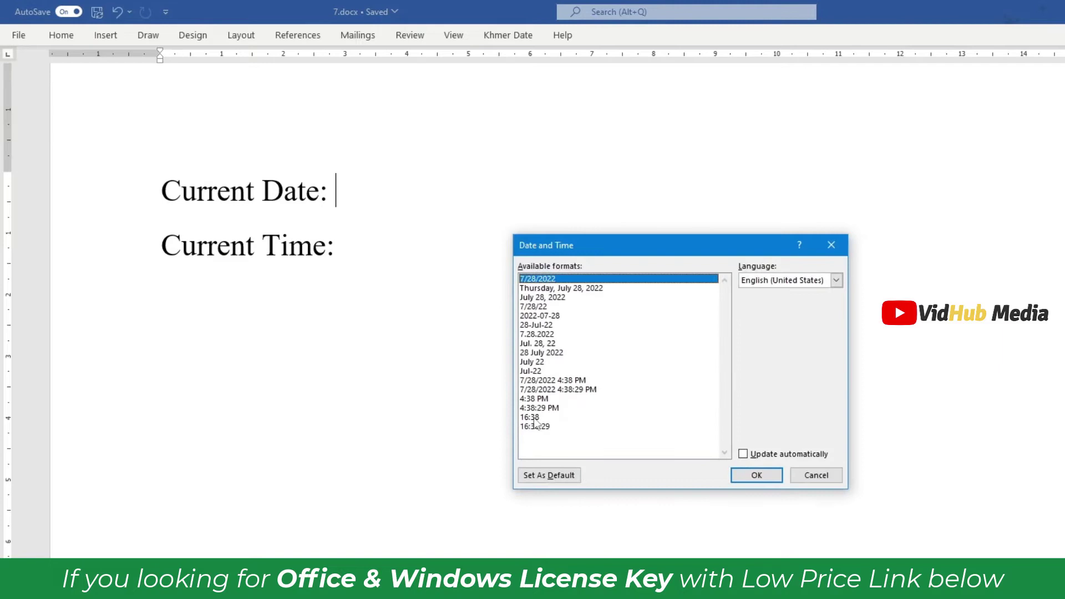
click(554, 288)
click(553, 289)
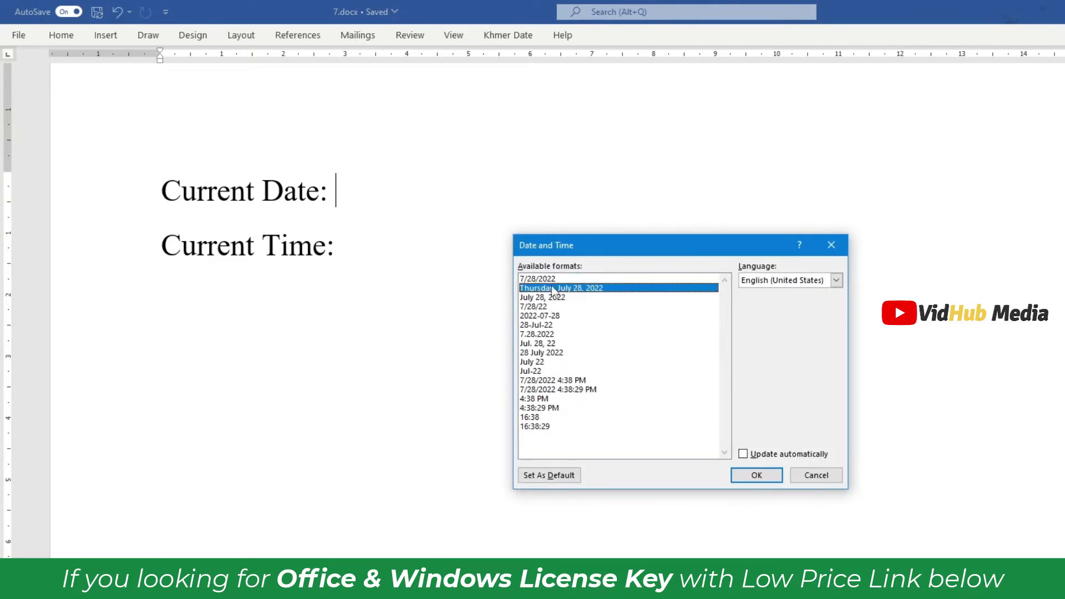
click(772, 463)
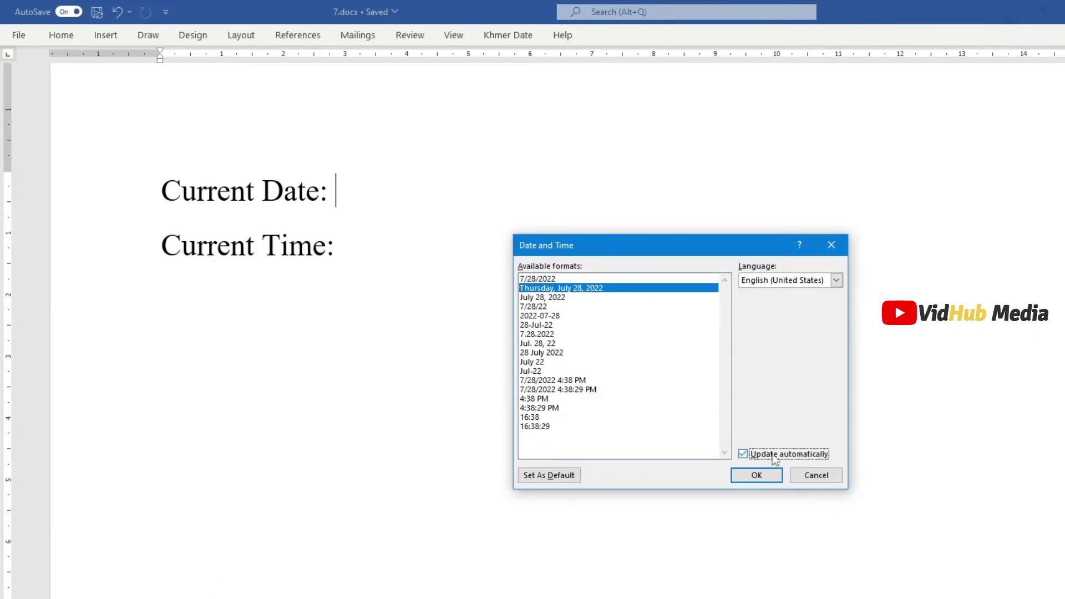
click(762, 476)
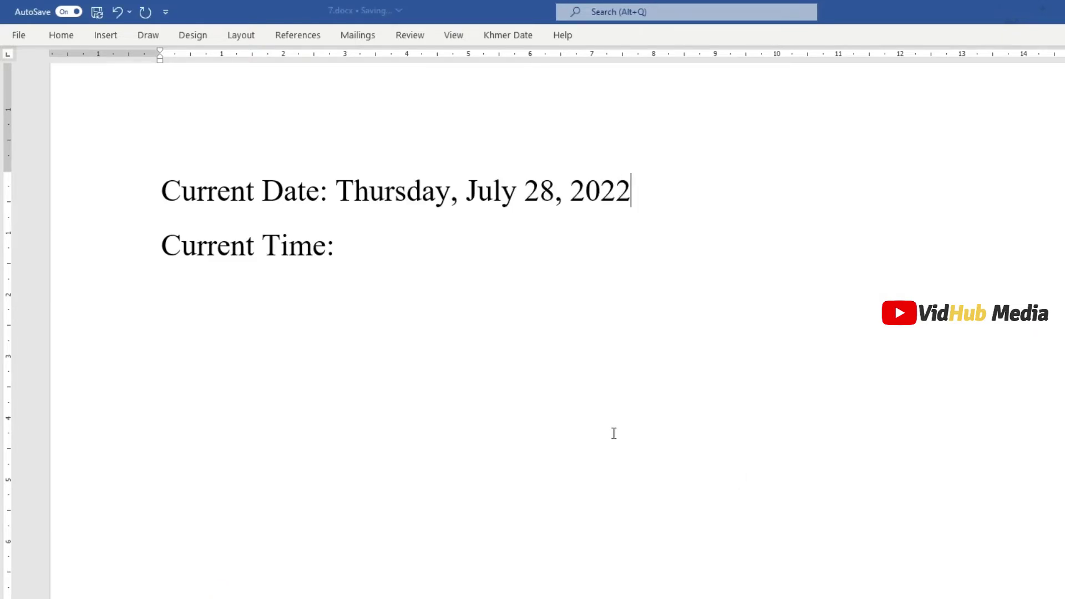
Step: Refresh the inserted date field and place the cursor after 'Current Time:'
click(469, 213)
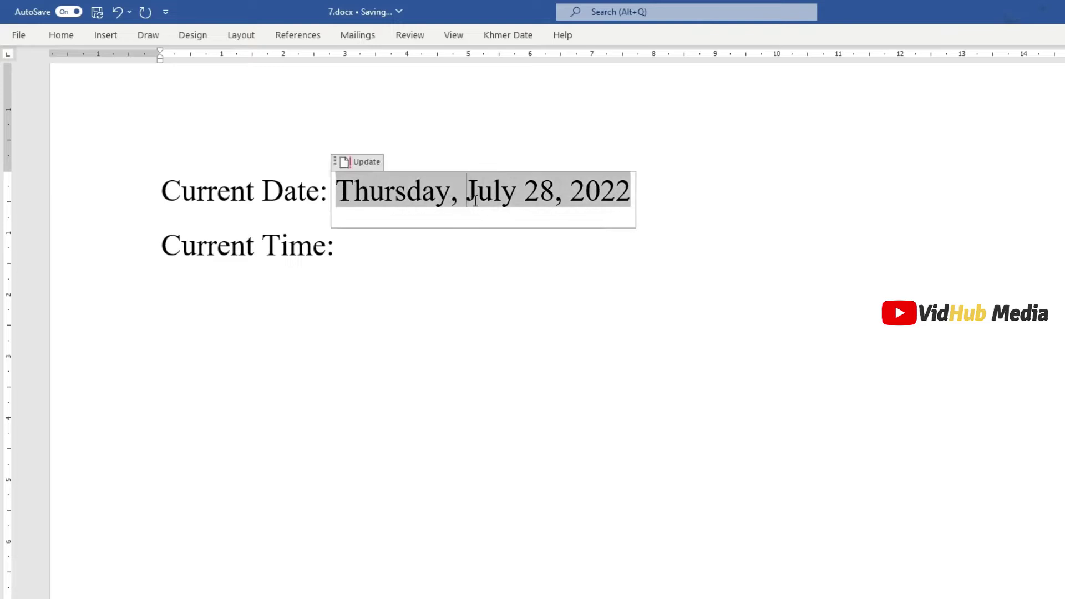
click(358, 161)
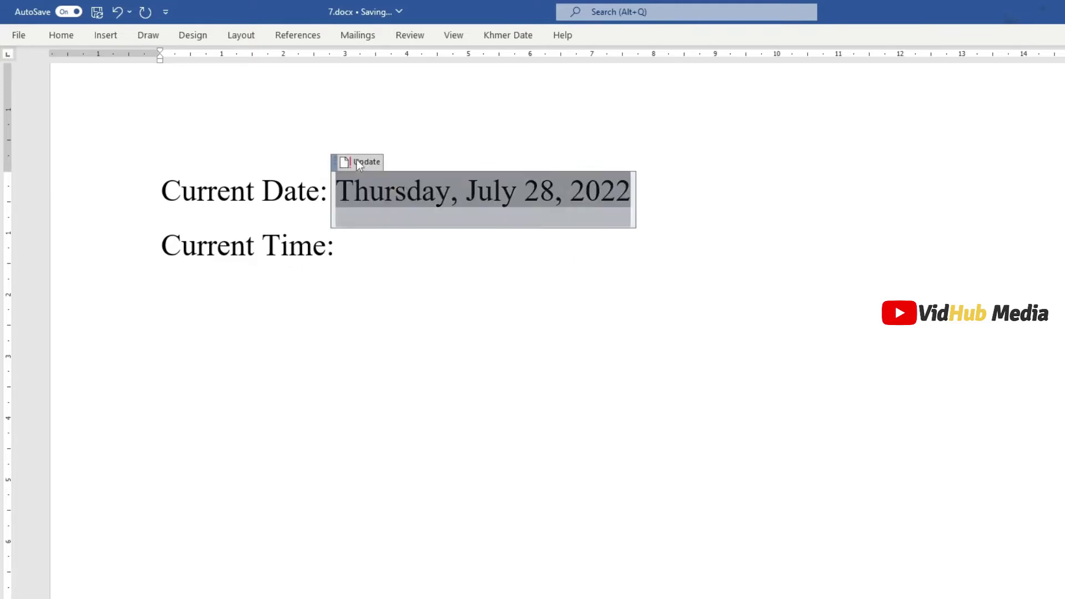
click(422, 250)
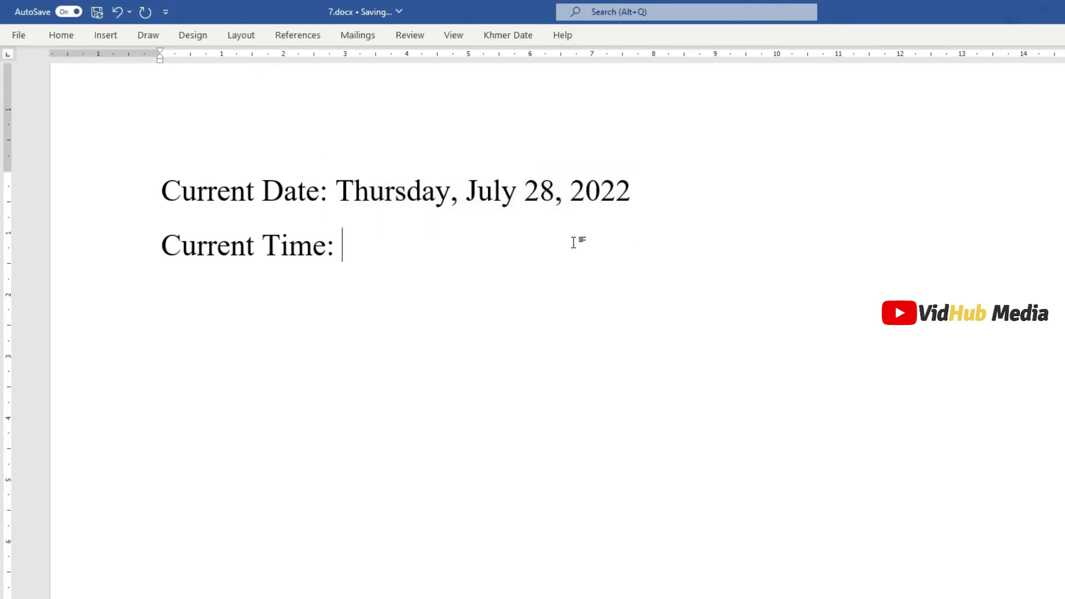
Step: Insert an auto-updating h:mm:ss AM/PM time field showing 4:39:08 PM
click(106, 36)
click(1016, 72)
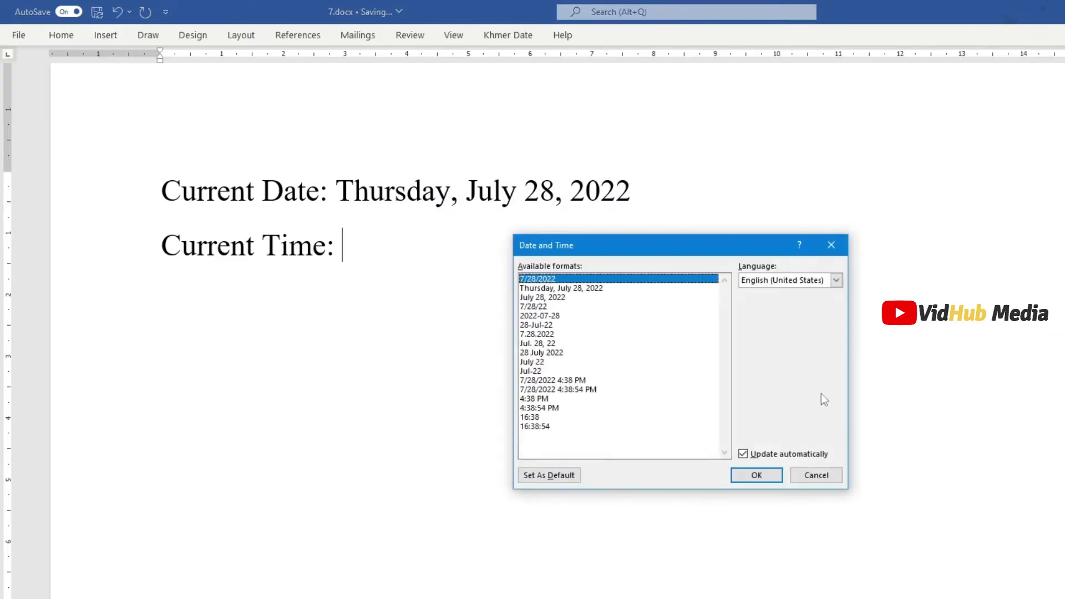
drag(549, 428, 537, 408)
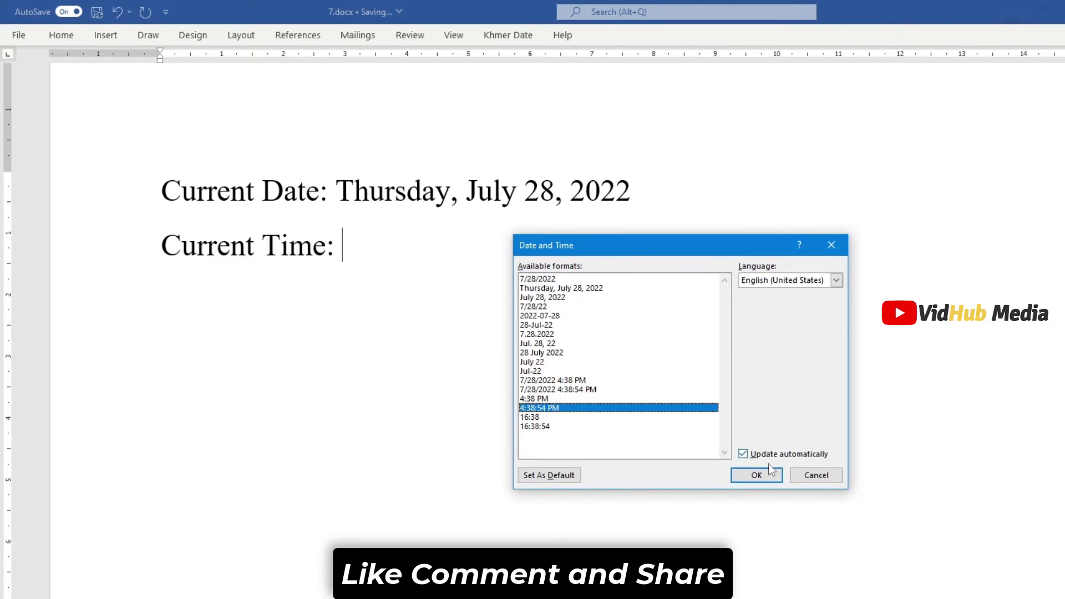
click(762, 477)
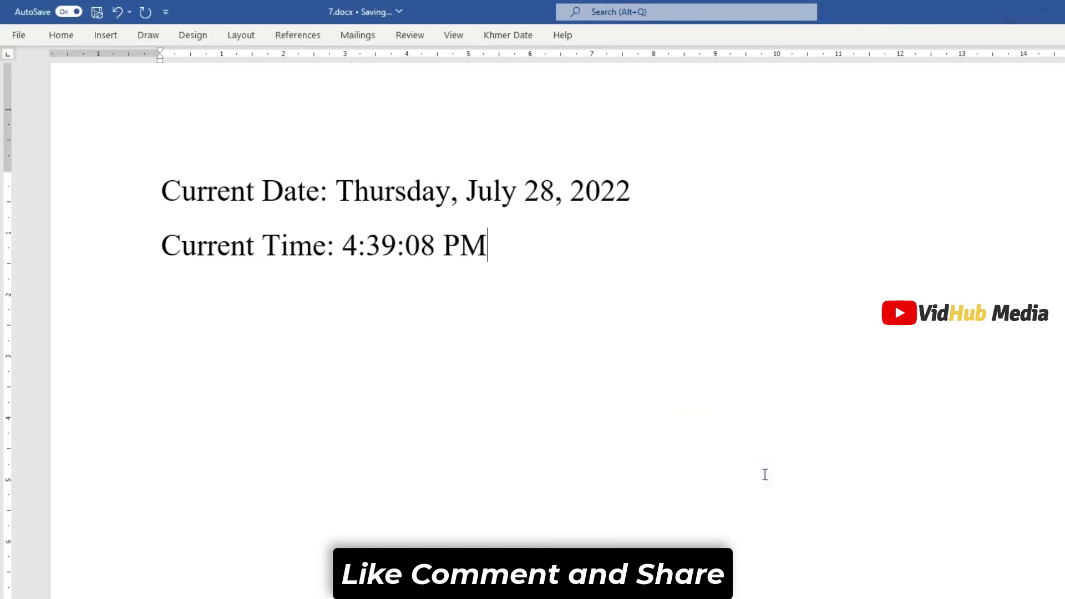
Step: Select the new time field, then put the cursor after the long date
click(434, 250)
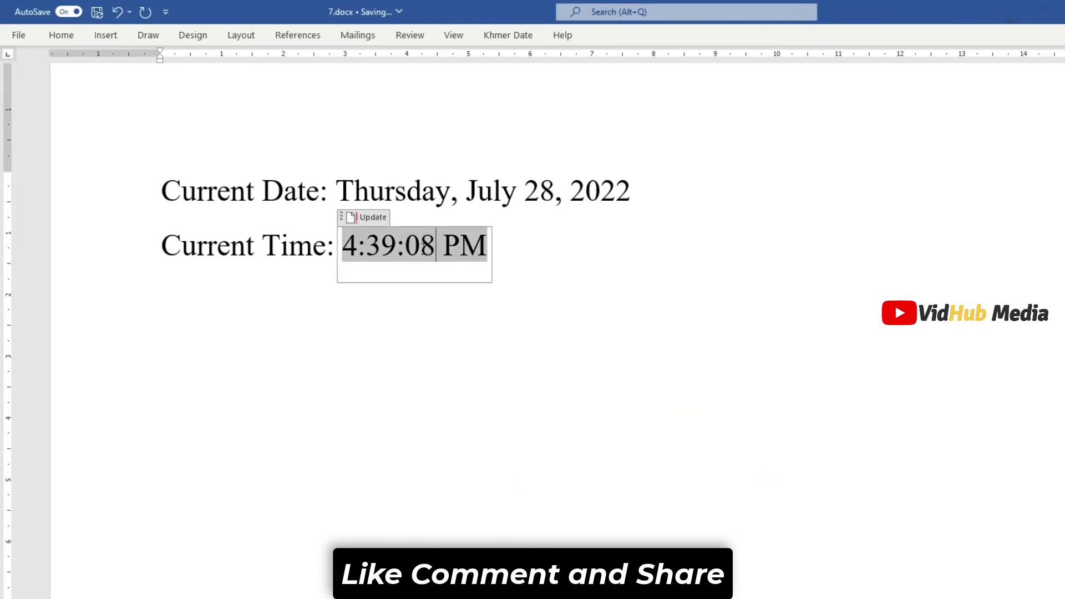
click(571, 255)
click(649, 205)
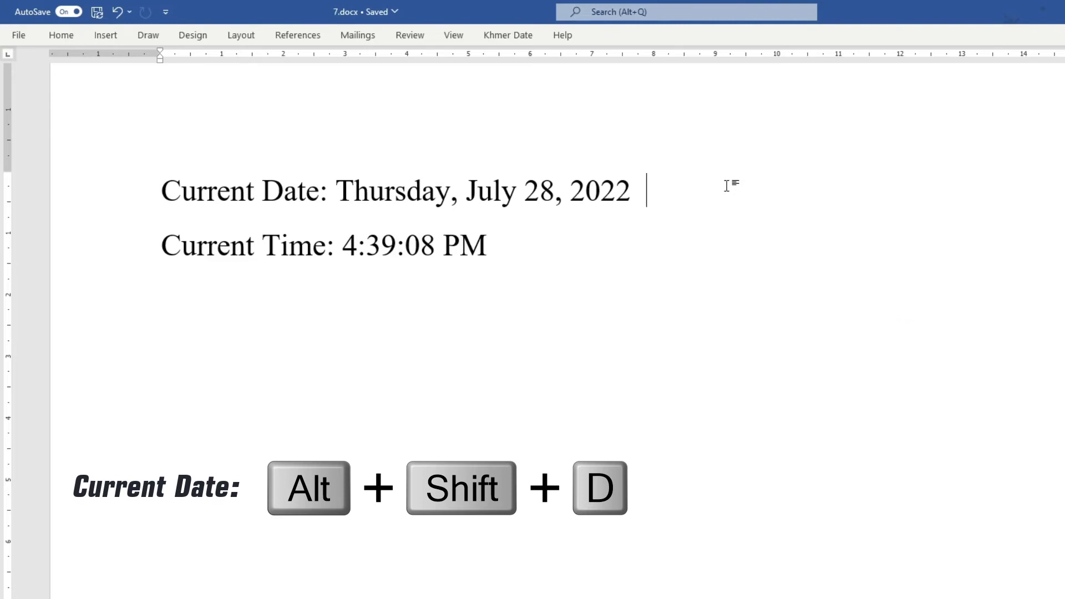
Step: Insert a 7/28/2022 date field with Alt+Shift+D and refresh it
key(alt+shift+d)
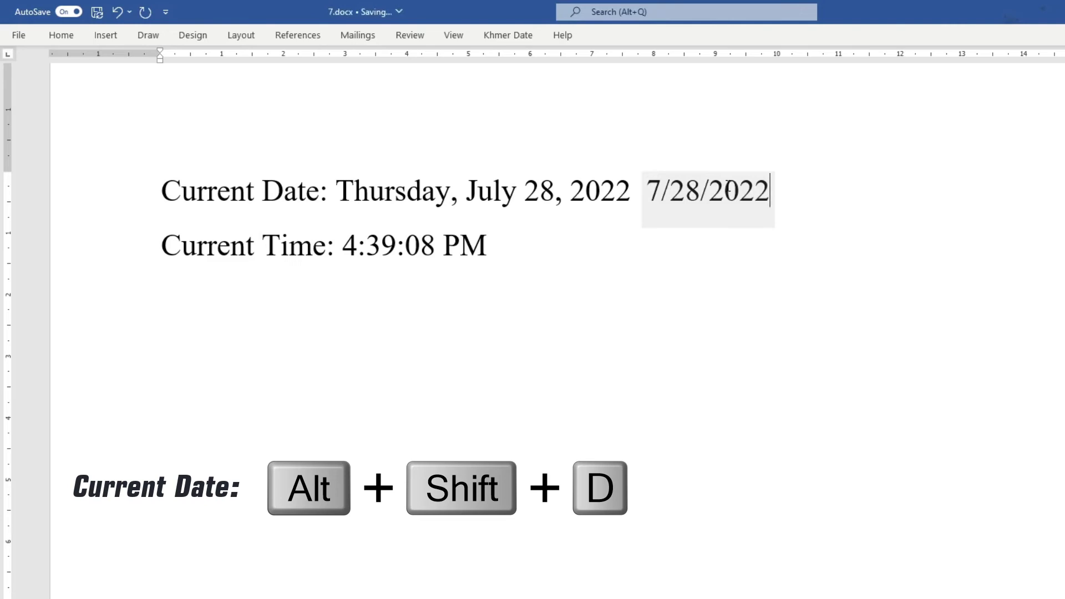
click(725, 190)
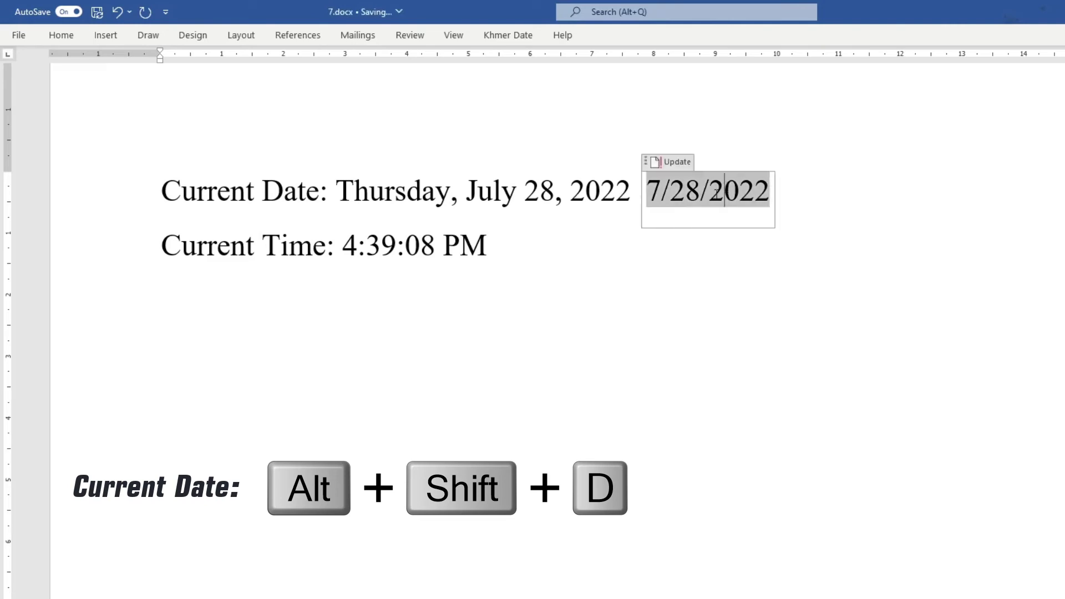
click(683, 163)
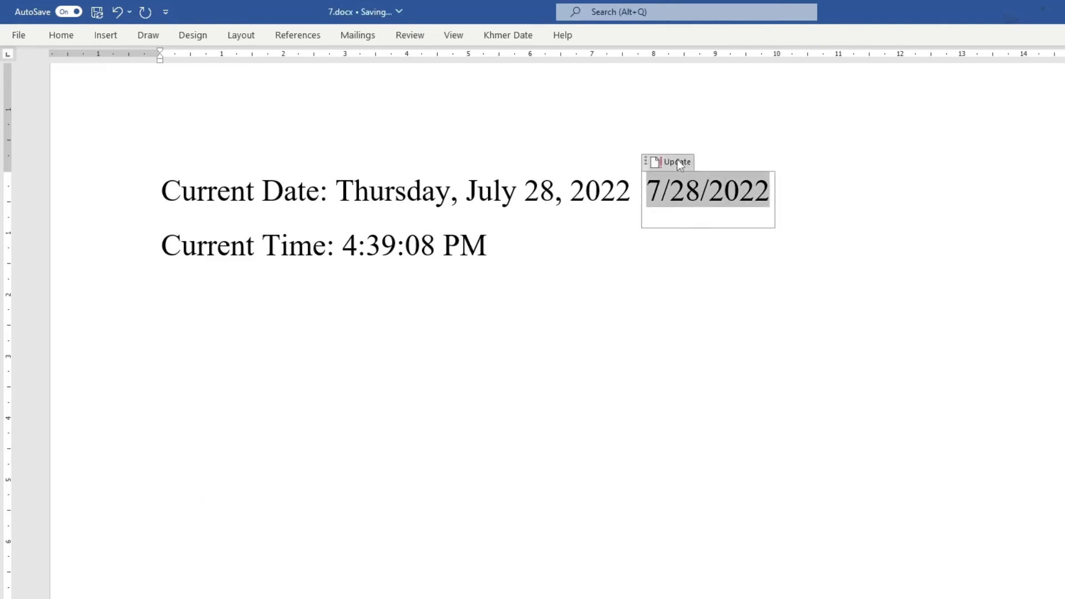
click(588, 247)
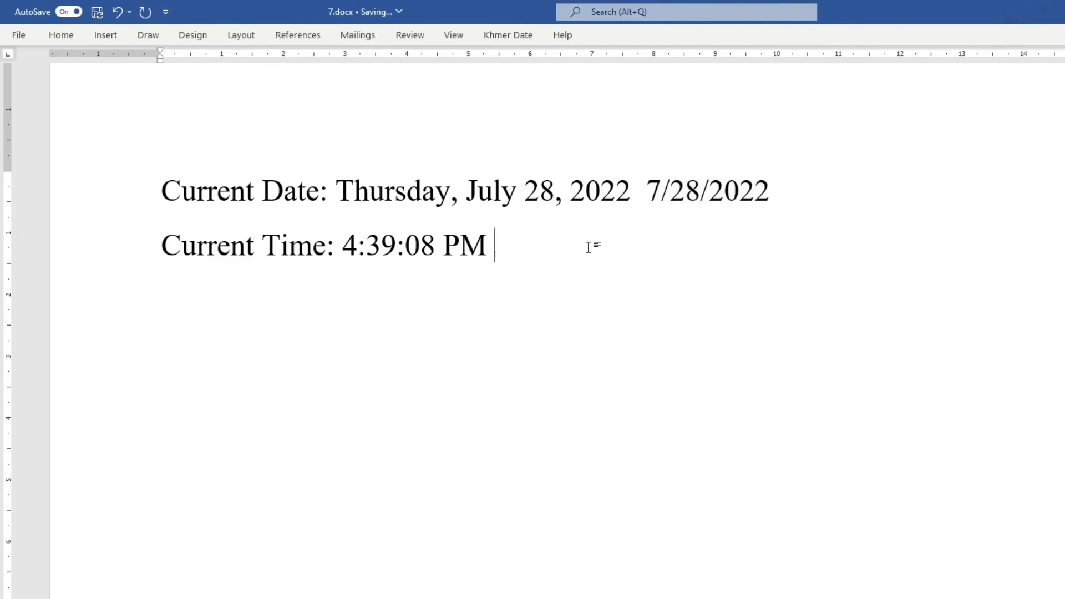
Step: Insert a 4:39 PM time field with Alt+Shift+T, then inspect both time fields
key(alt+shift+t)
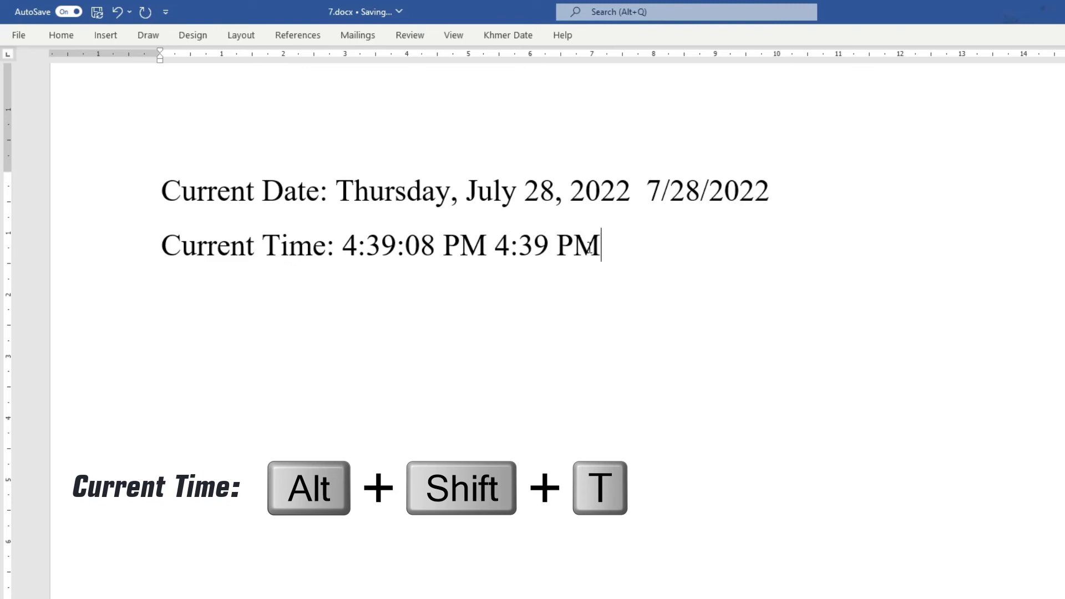
click(553, 250)
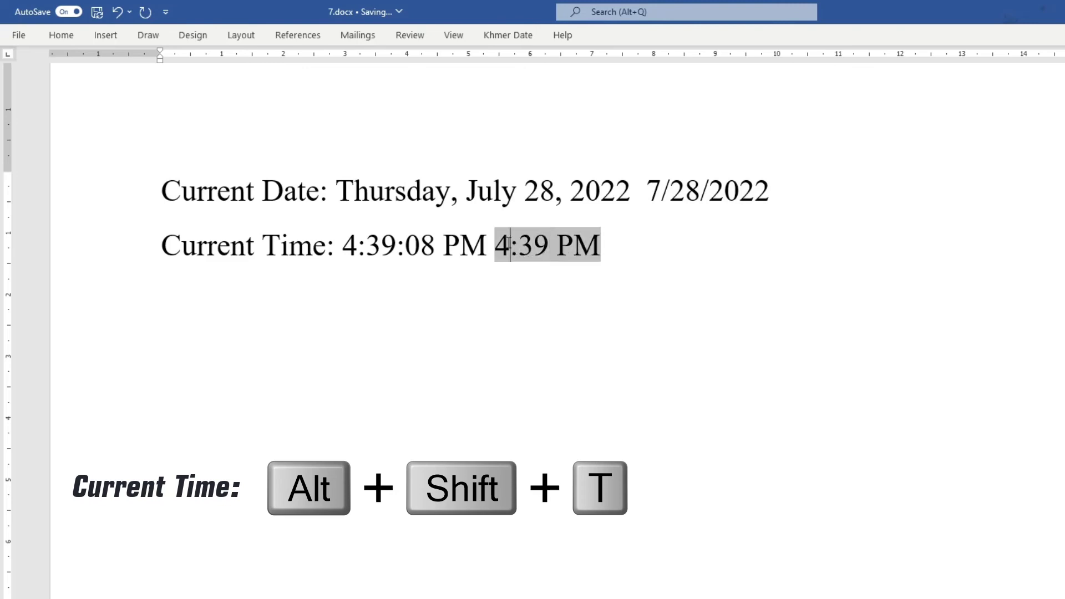
drag(498, 243, 601, 246)
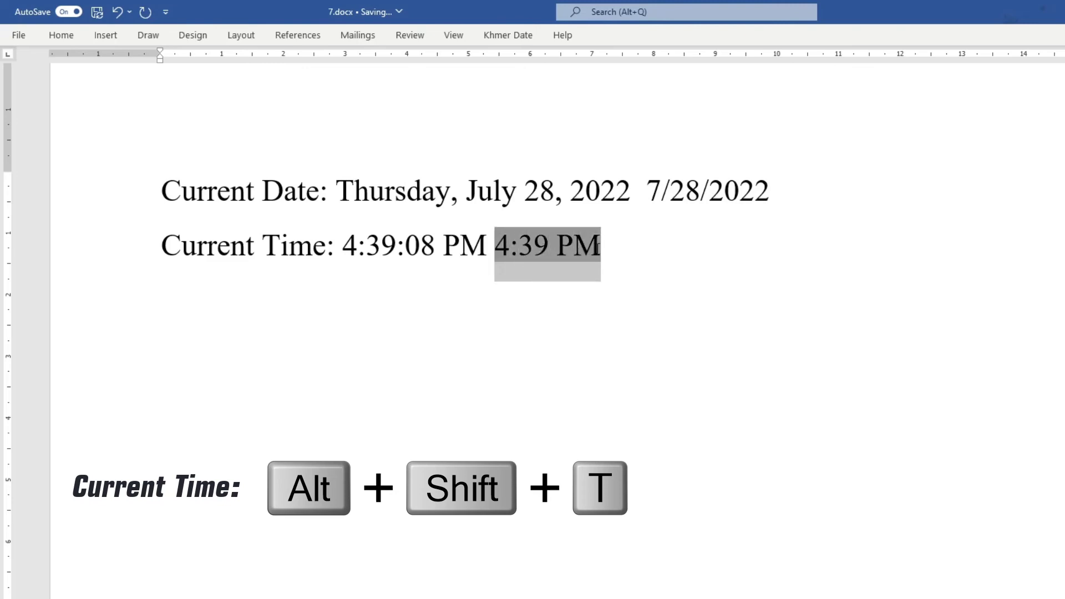
click(517, 245)
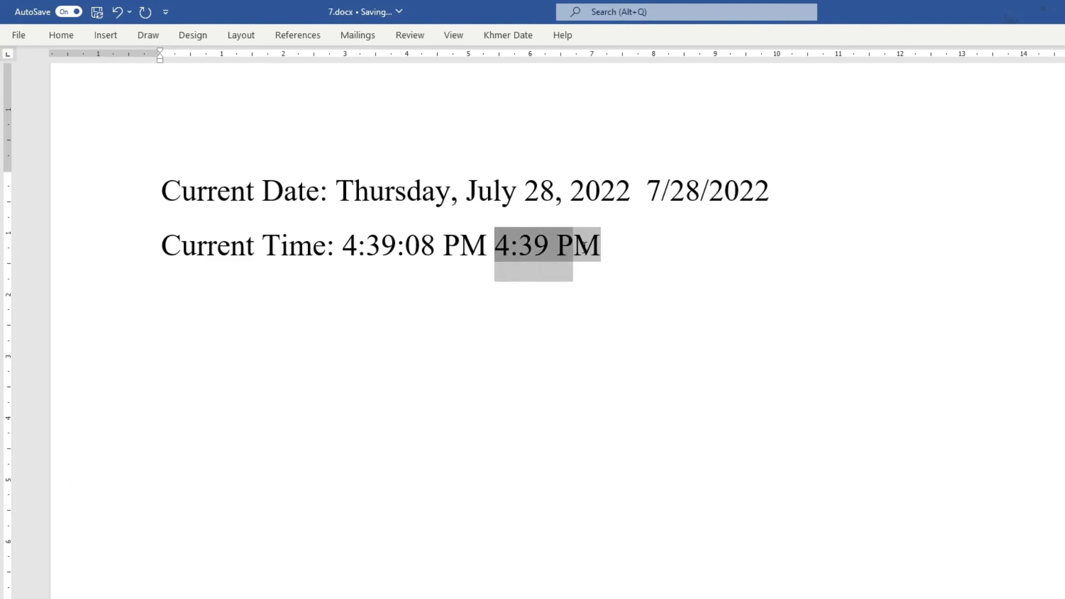
drag(500, 243, 598, 246)
click(624, 254)
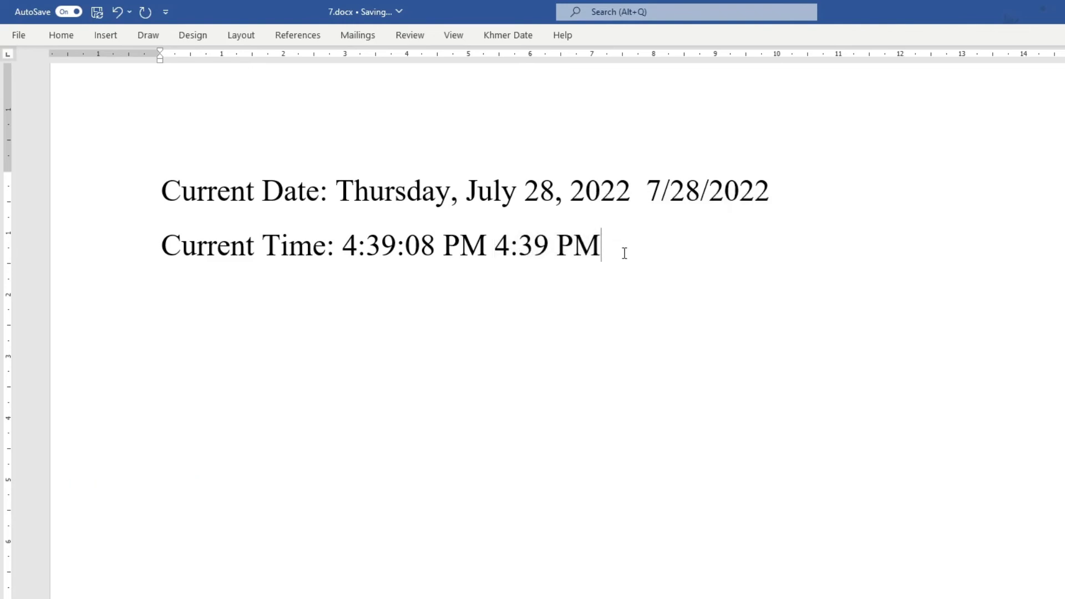
click(371, 250)
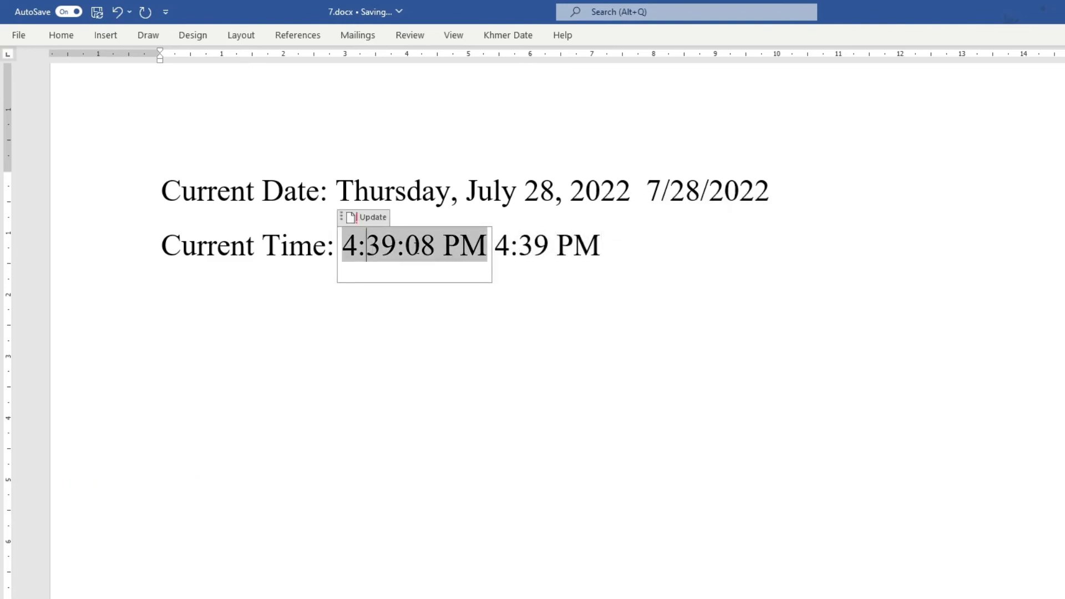